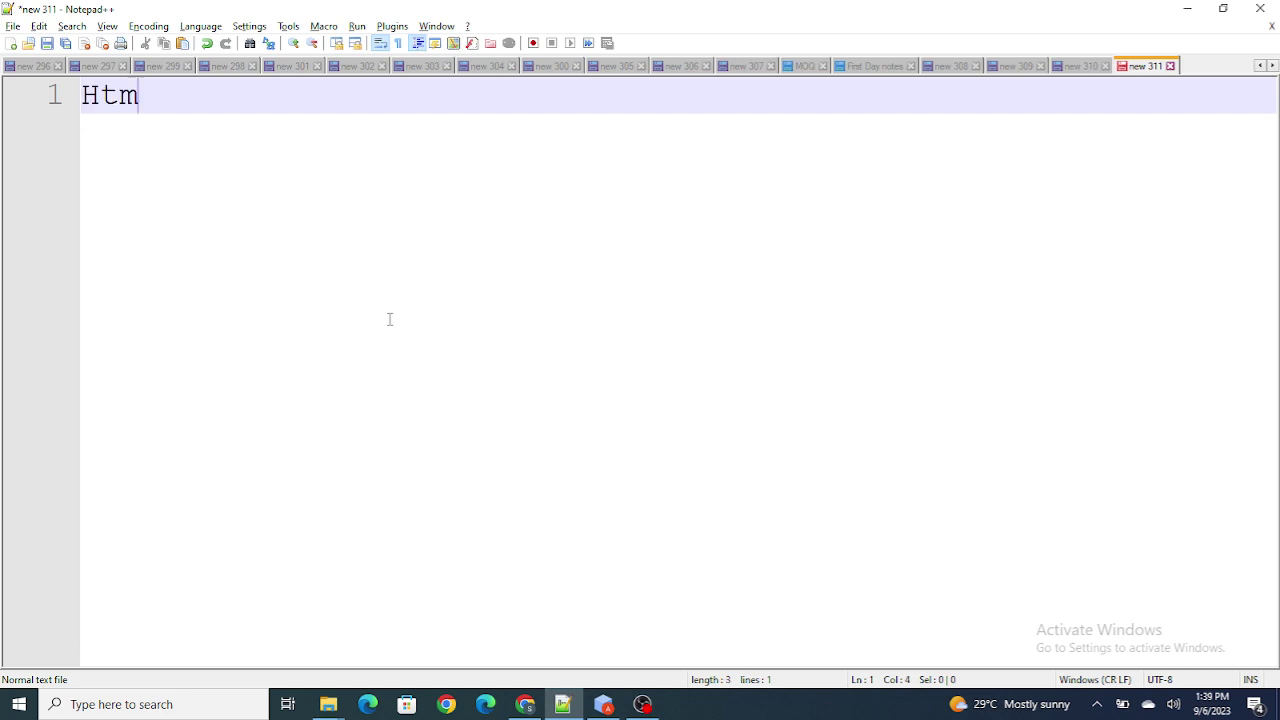
- Complete the Html heading and add a JS heading below it, leaving three blank lines between them
key("Return")
key("Return")
key("Return")
key("Return")
type("JS")
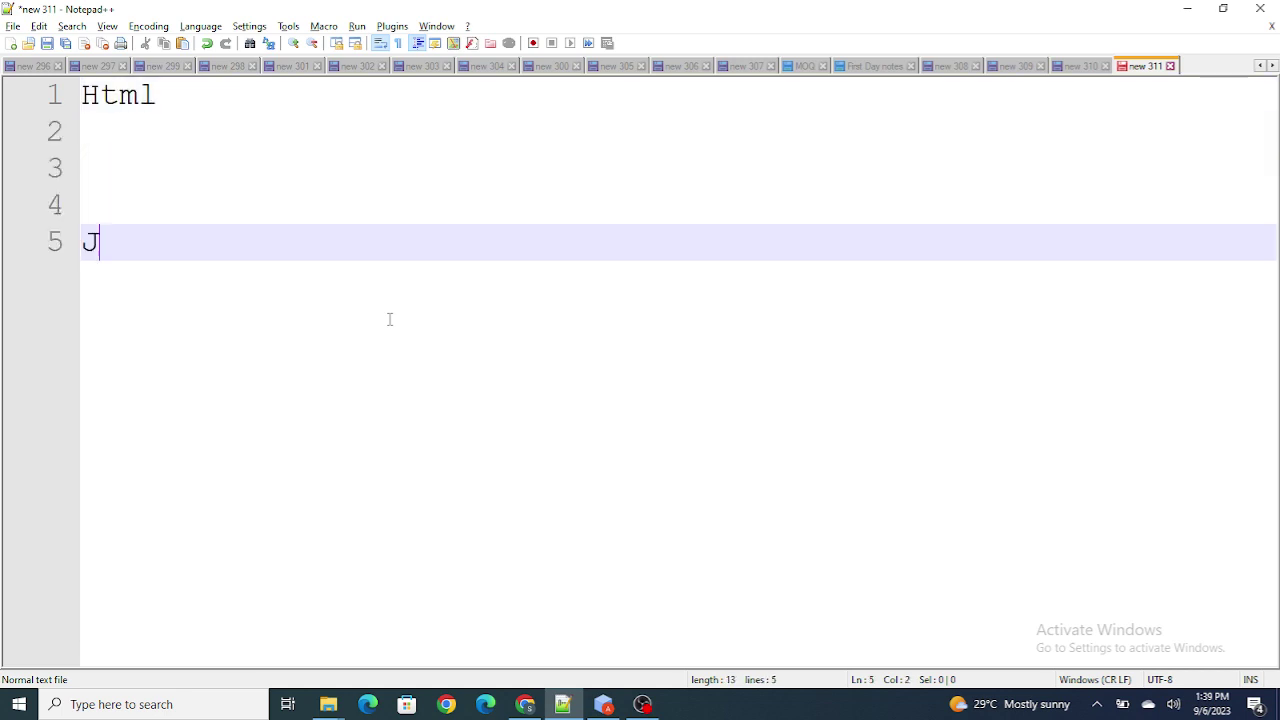
- Add the heading Apex Controller below JS, leaving three blank lines between them
key("Return")
key("Return")
key("Return")
key("Return")
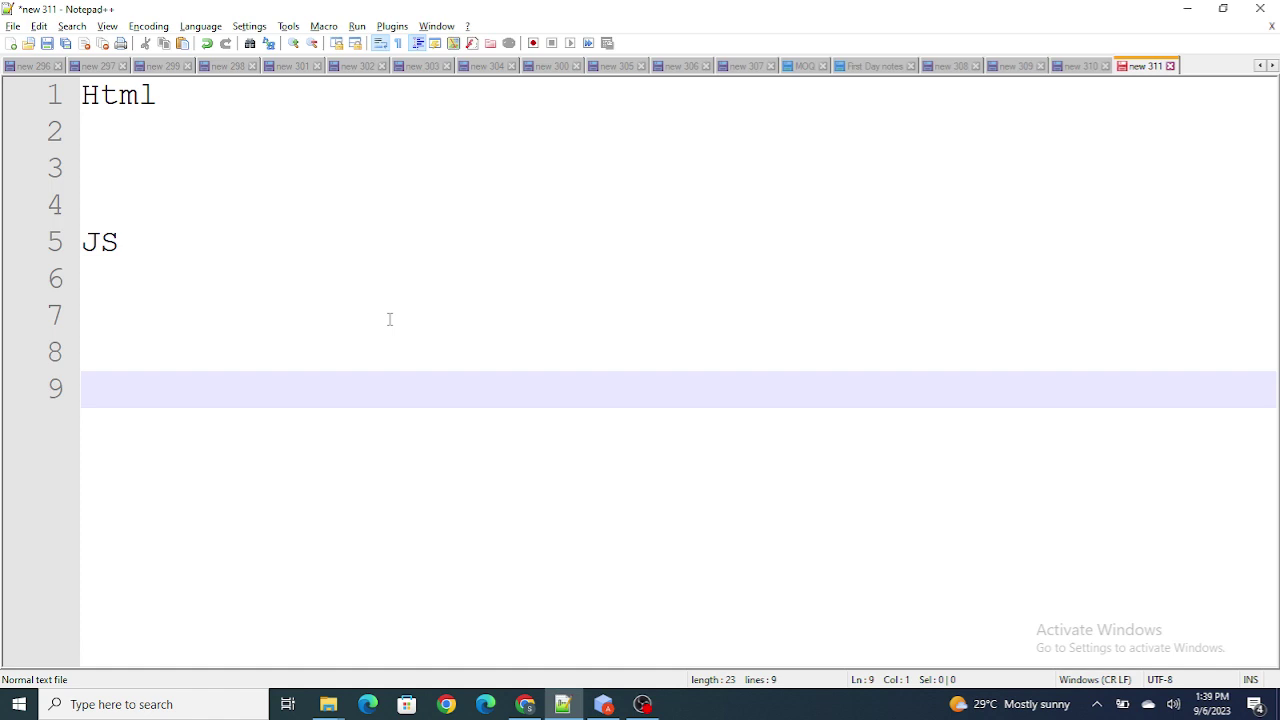
type("Apex Controo")
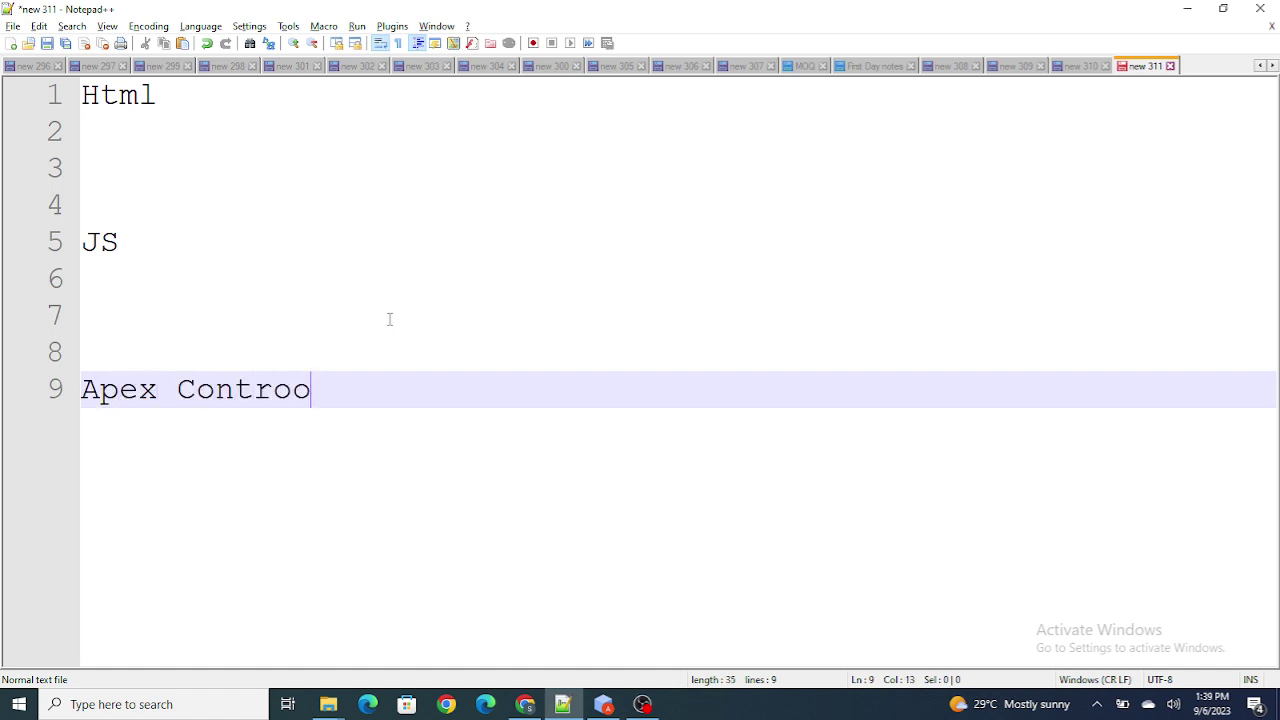
key("BackSpace")
type("ller")
- Write "Input Purpose" under the Html heading, leaving one blank line between them
left_click(158, 102)
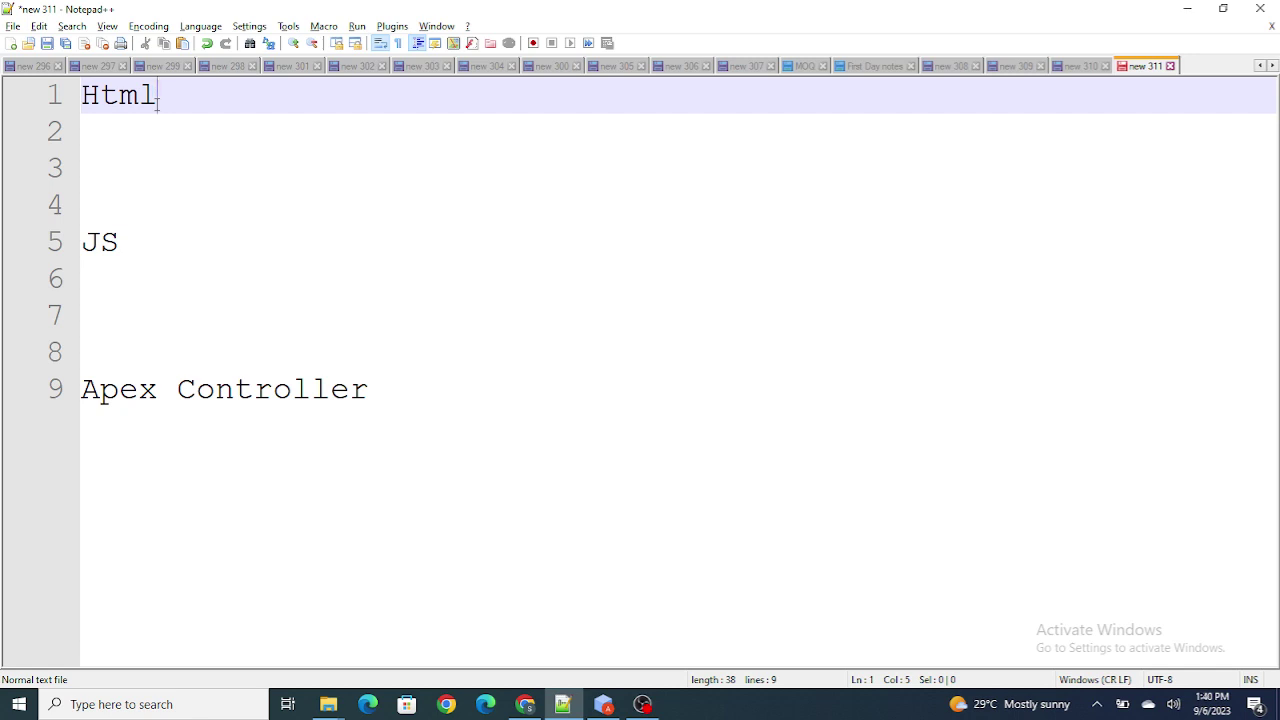
left_click(120, 241)
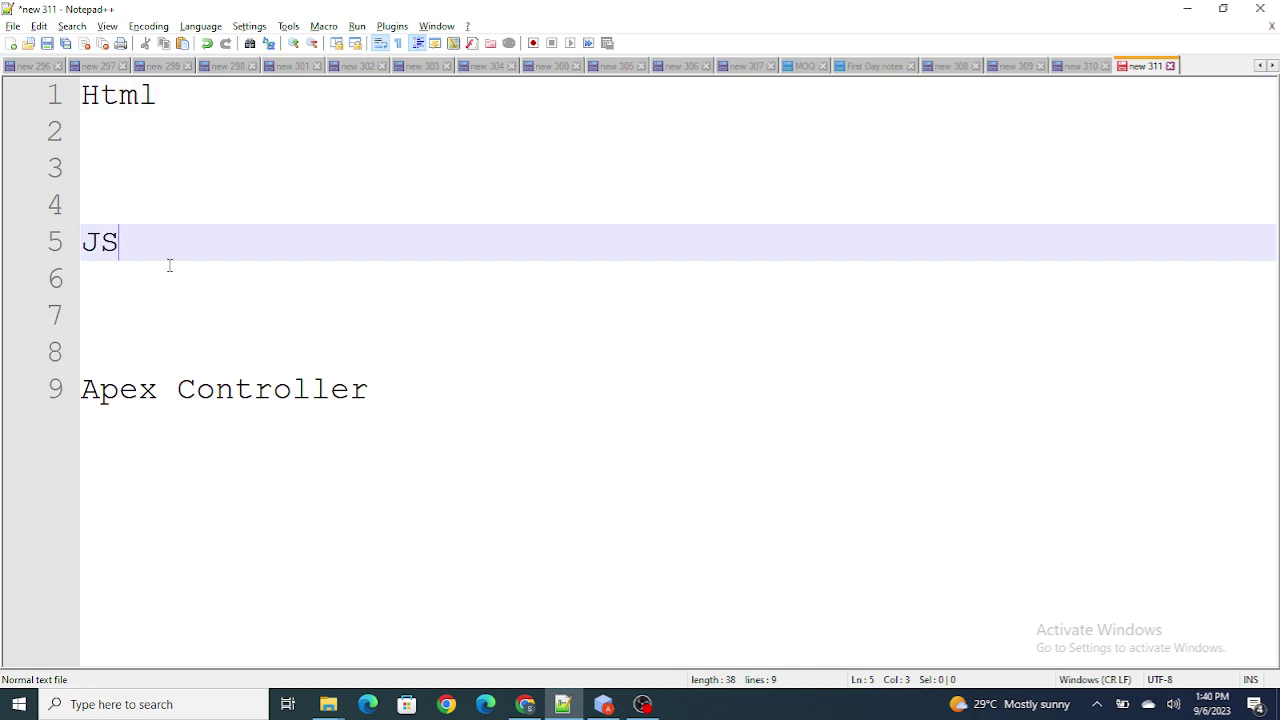
left_click(157, 130)
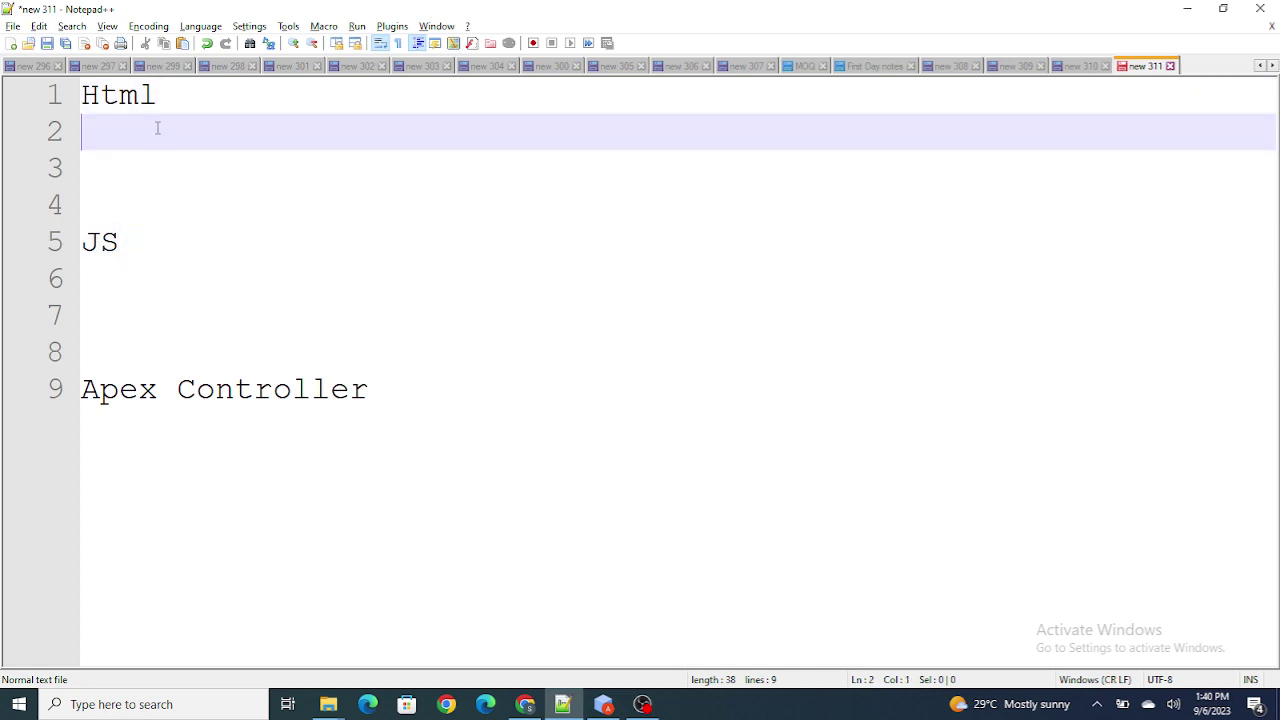
key("Return")
type("Inp")
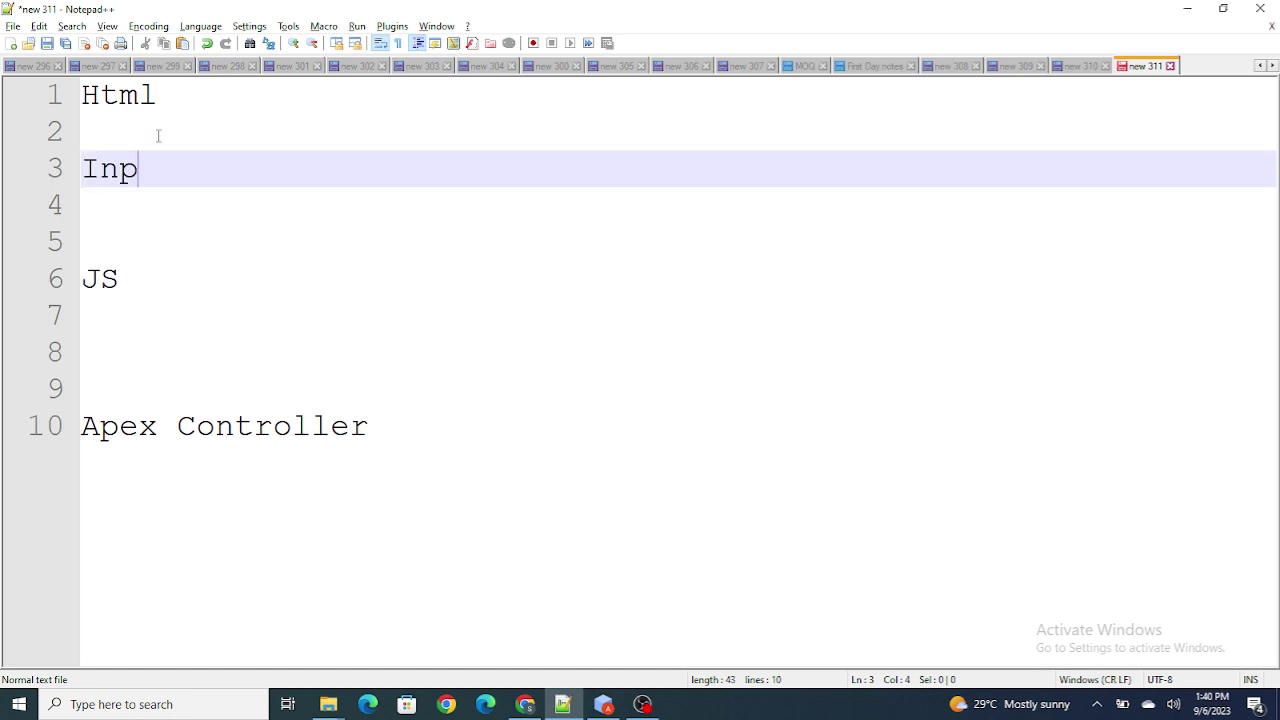
type("ut Purpose")
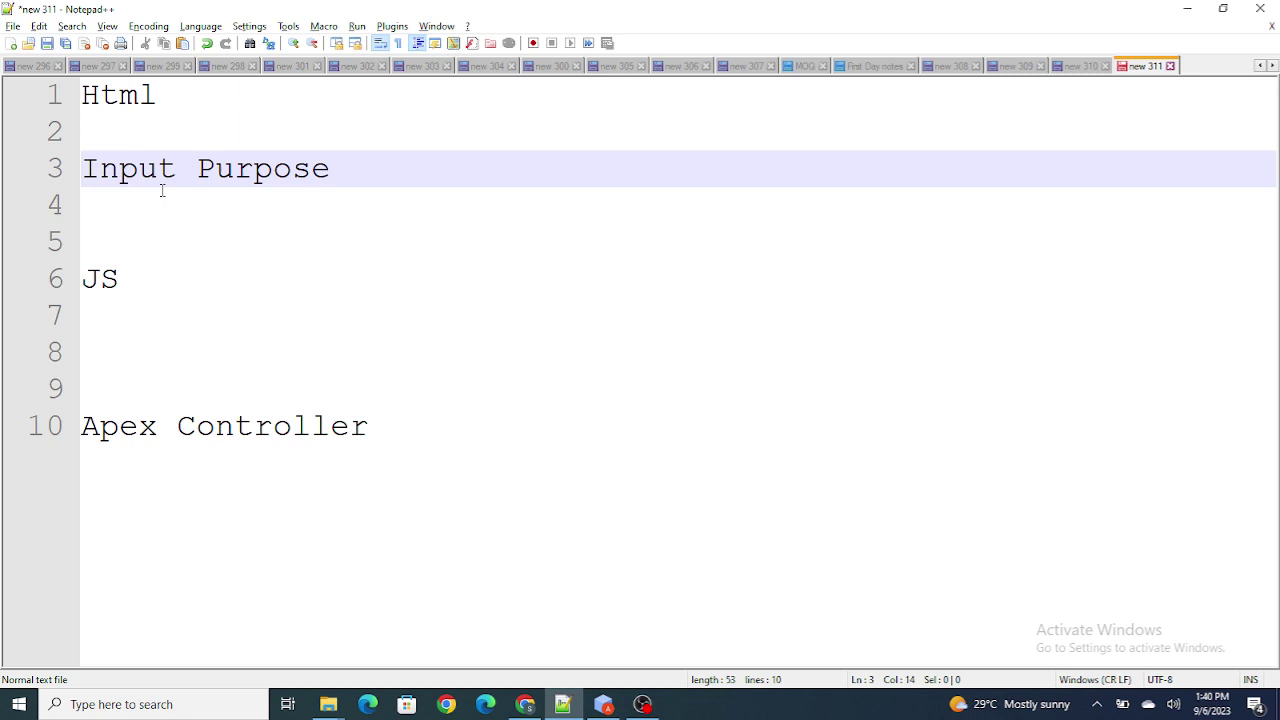
- Add a colon after the JS heading and write "Server Side Checks" on the line directly below it
left_click(162, 287)
type(":")
key("Return")
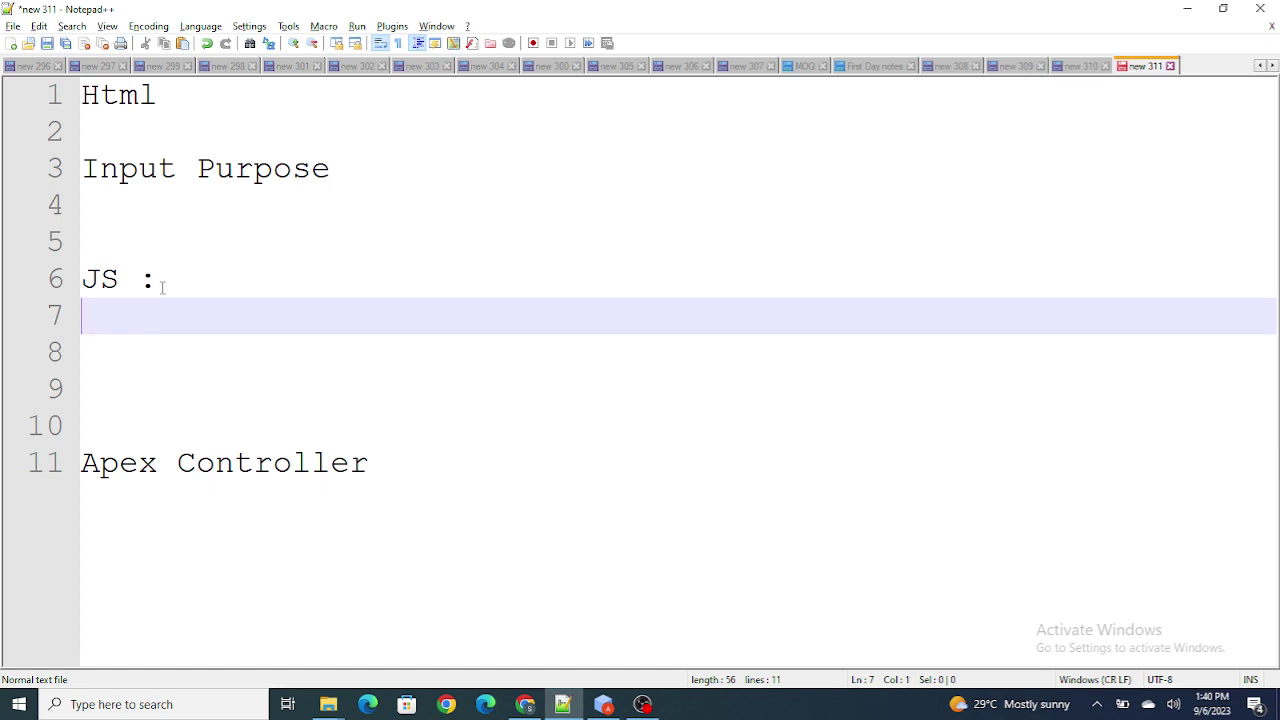
type("Server Side Checks")
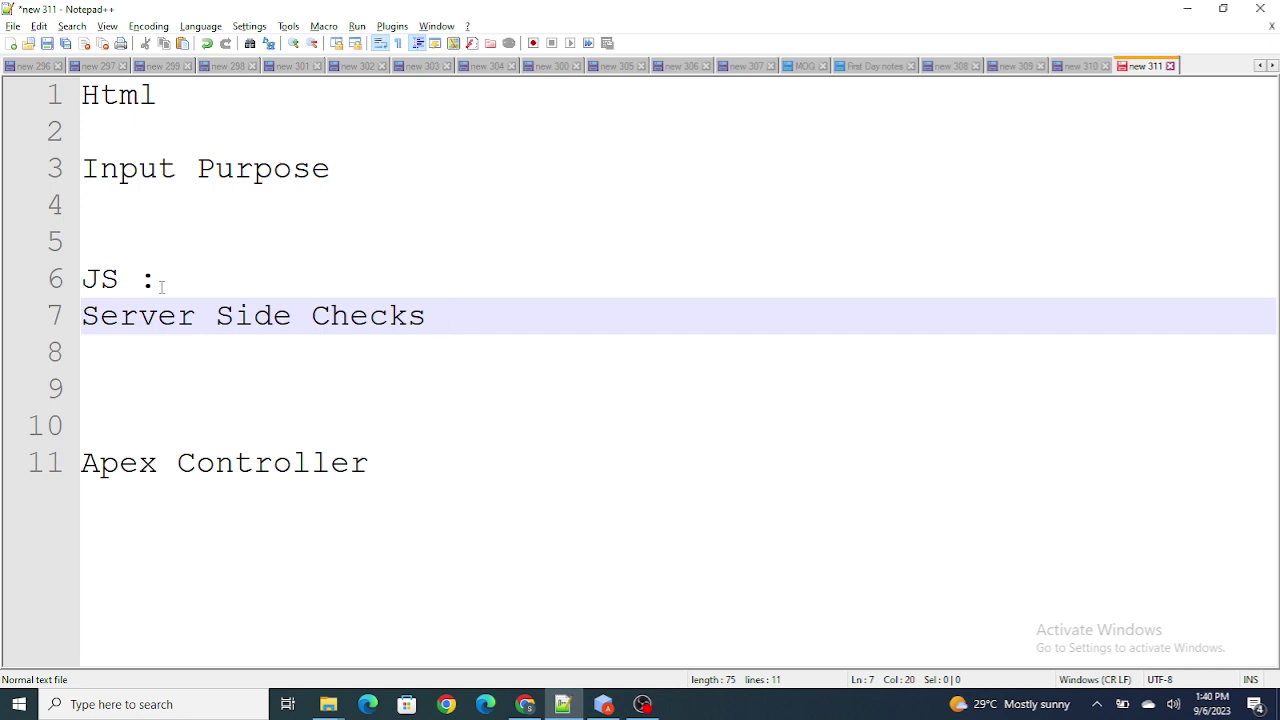
- Add a colon after the Apex Controller heading and write "Put Data in salesforce" on the line below it
left_click(380, 478)
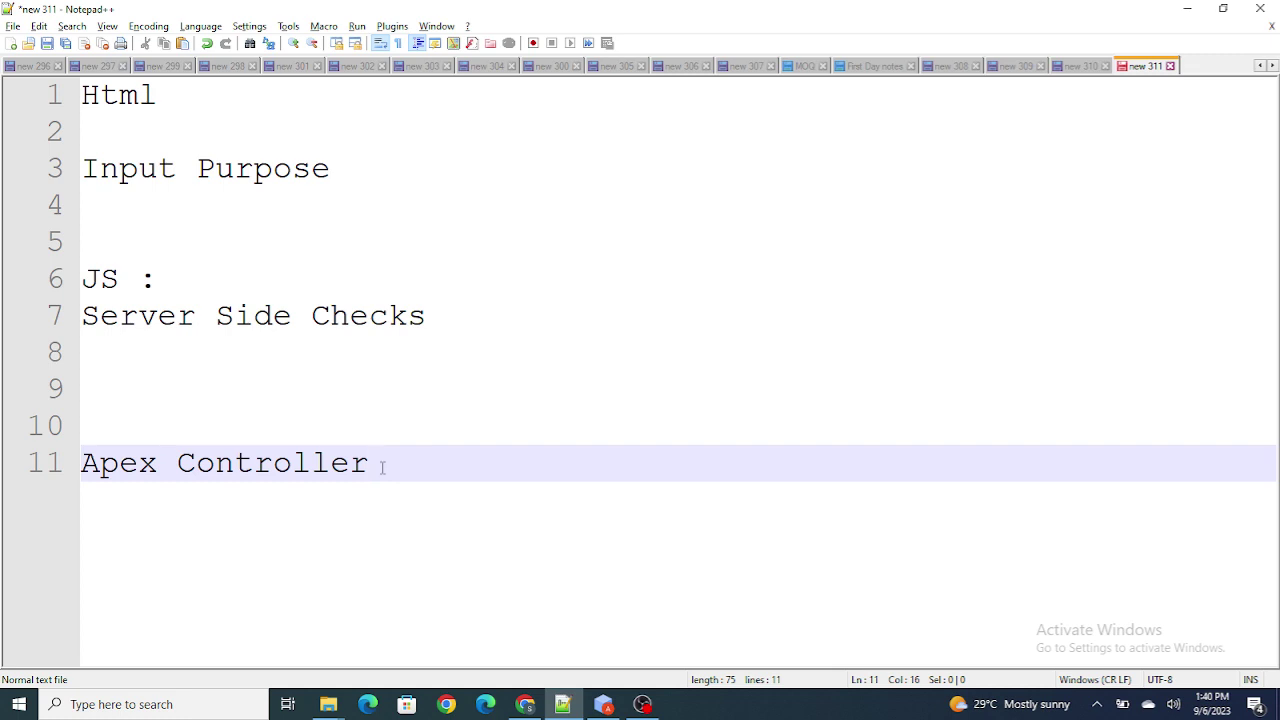
type(":")
key("Return")
type("Pu")
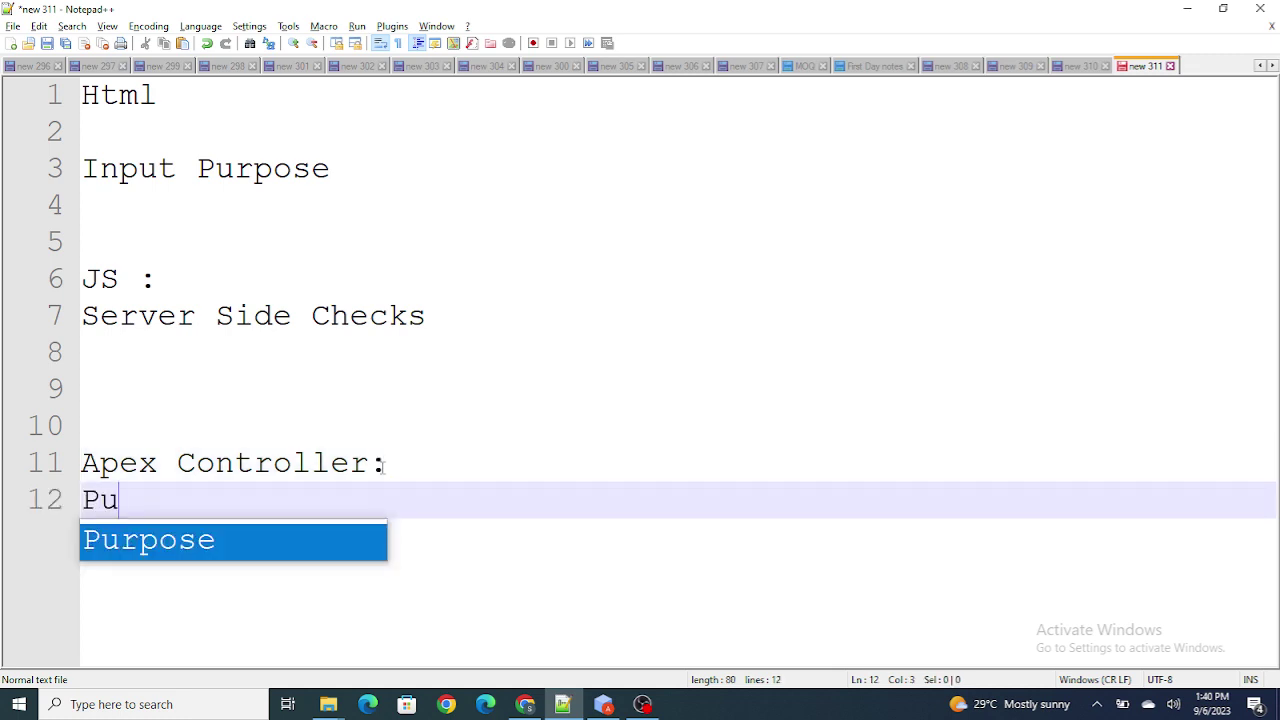
type("t Data in salesforce")
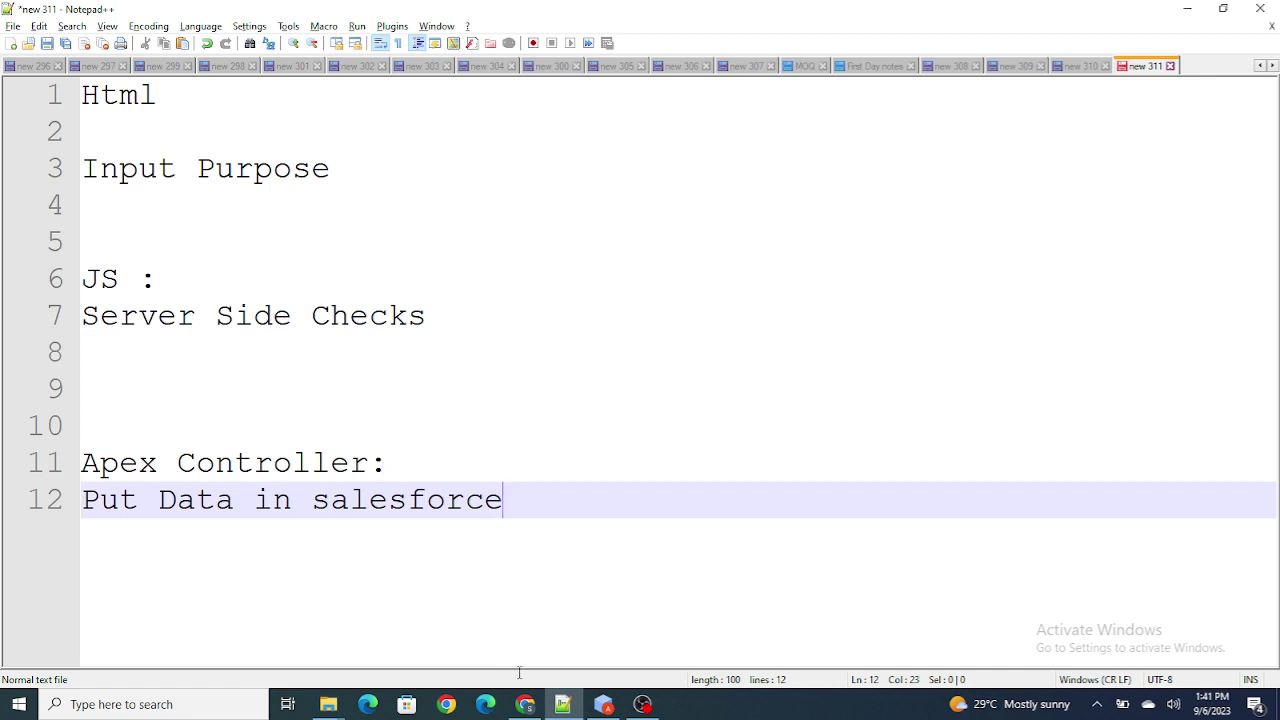
- Switch to AutoDraw in Chrome and sketch a form as a tall rectangle holding two input boxes and a round button
left_click(525, 706)
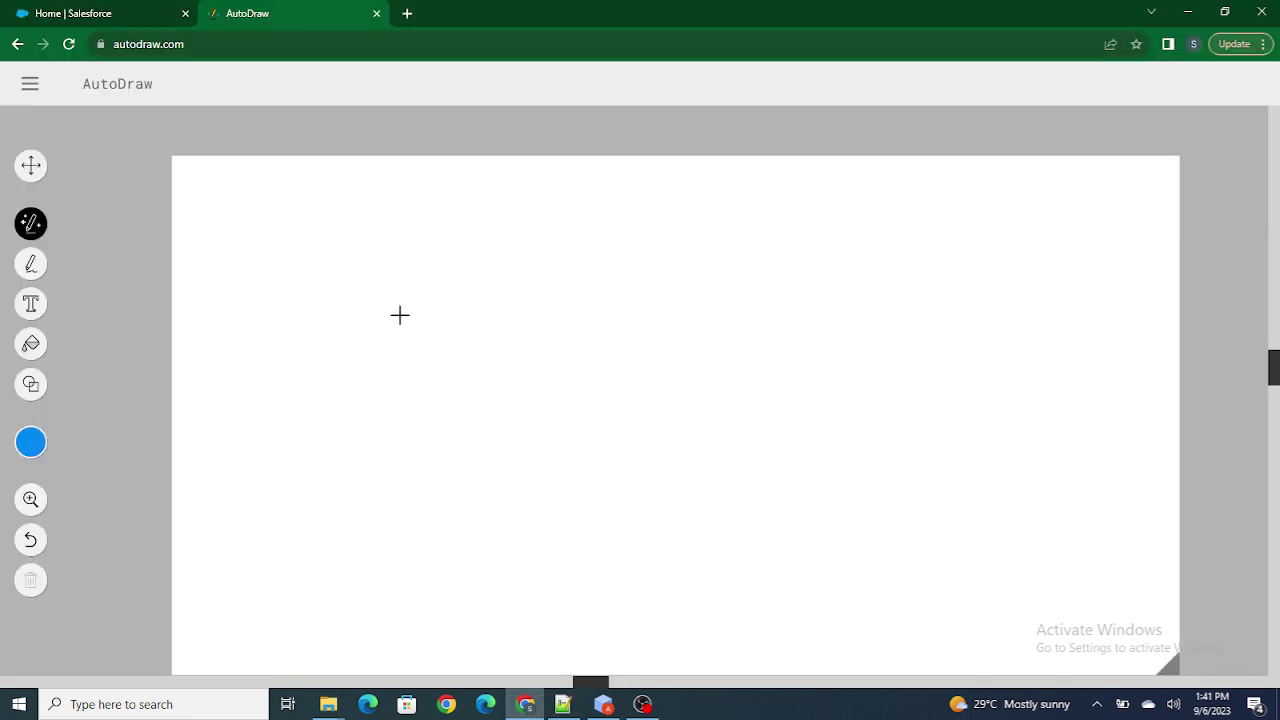
mouse_move(218, 222)
left_mouse_down()
mouse_move(224, 436)
mouse_move(230, 214)
mouse_move(393, 204)
mouse_move(409, 437)
mouse_move(222, 440)
left_mouse_up()
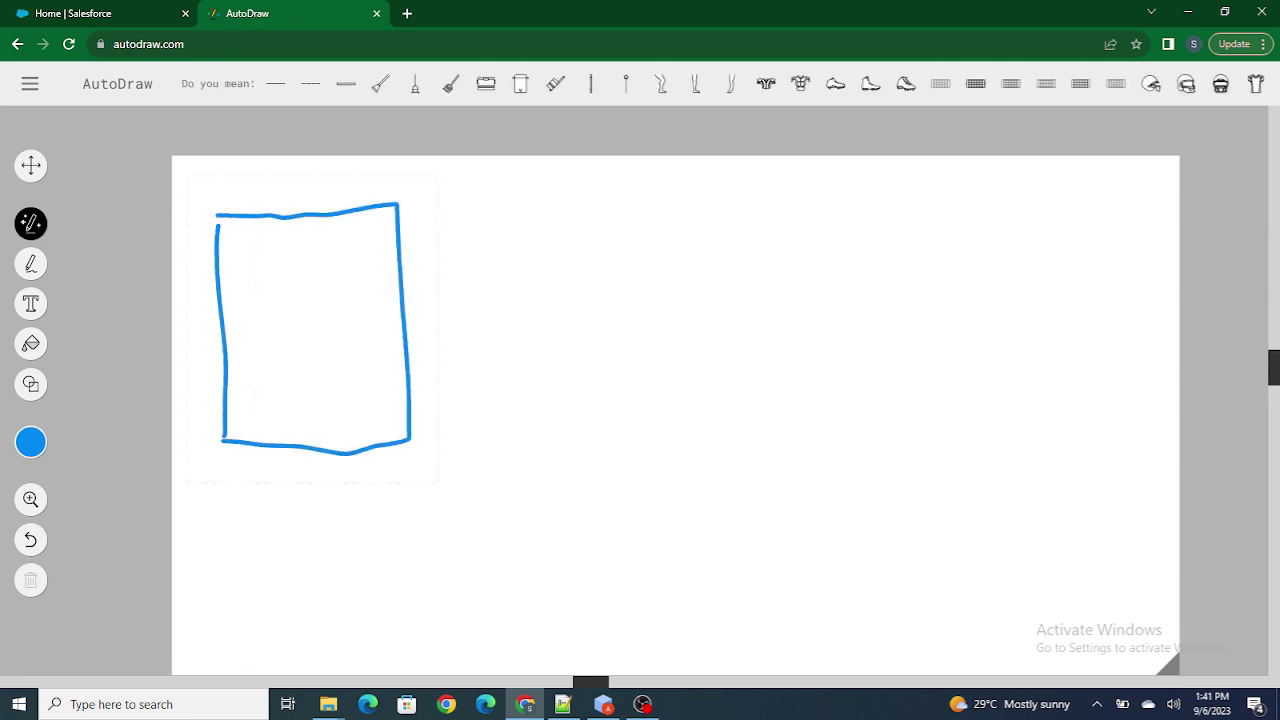
mouse_move(242, 258)
left_mouse_down()
mouse_move(248, 310)
mouse_move(357, 252)
mouse_move(259, 304)
mouse_move(264, 374)
left_mouse_up()
left_click(253, 256)
mouse_move(260, 328)
left_mouse_down()
mouse_move(375, 325)
mouse_move(332, 367)
mouse_move(276, 370)
left_mouse_up()
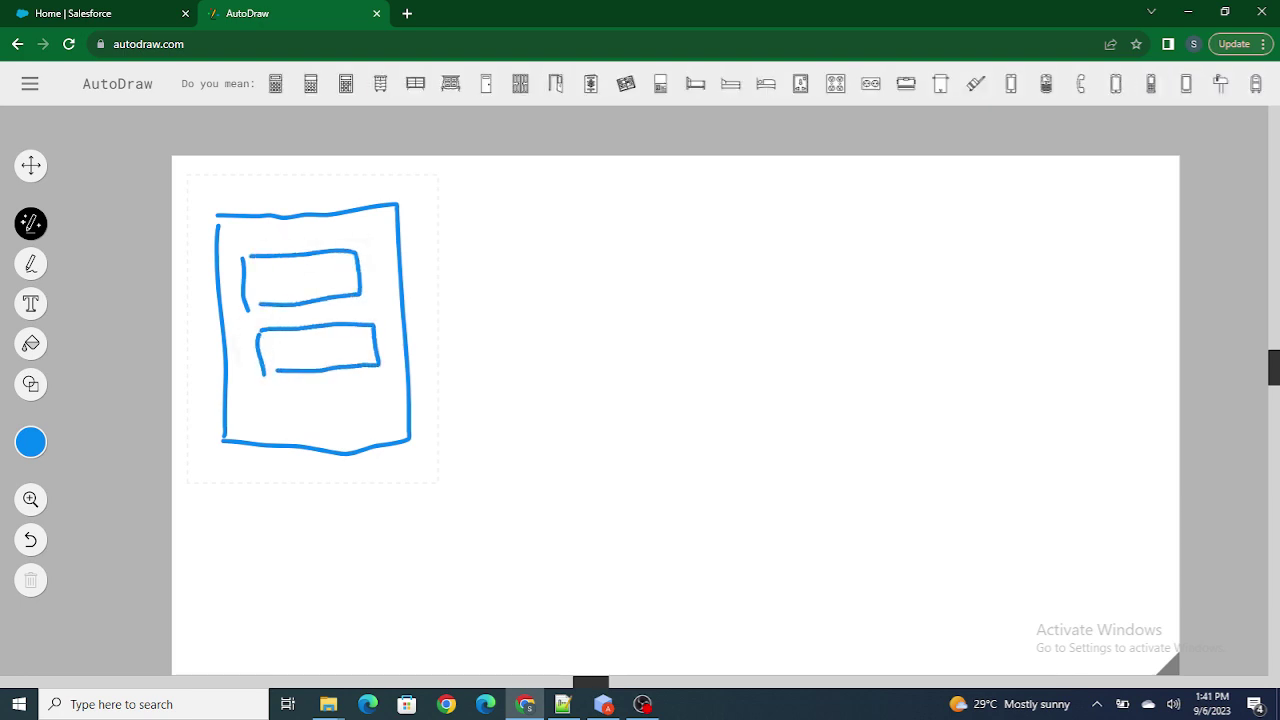
mouse_move(328, 412)
left_mouse_down()
mouse_move(314, 398)
mouse_move(326, 404)
left_mouse_up()
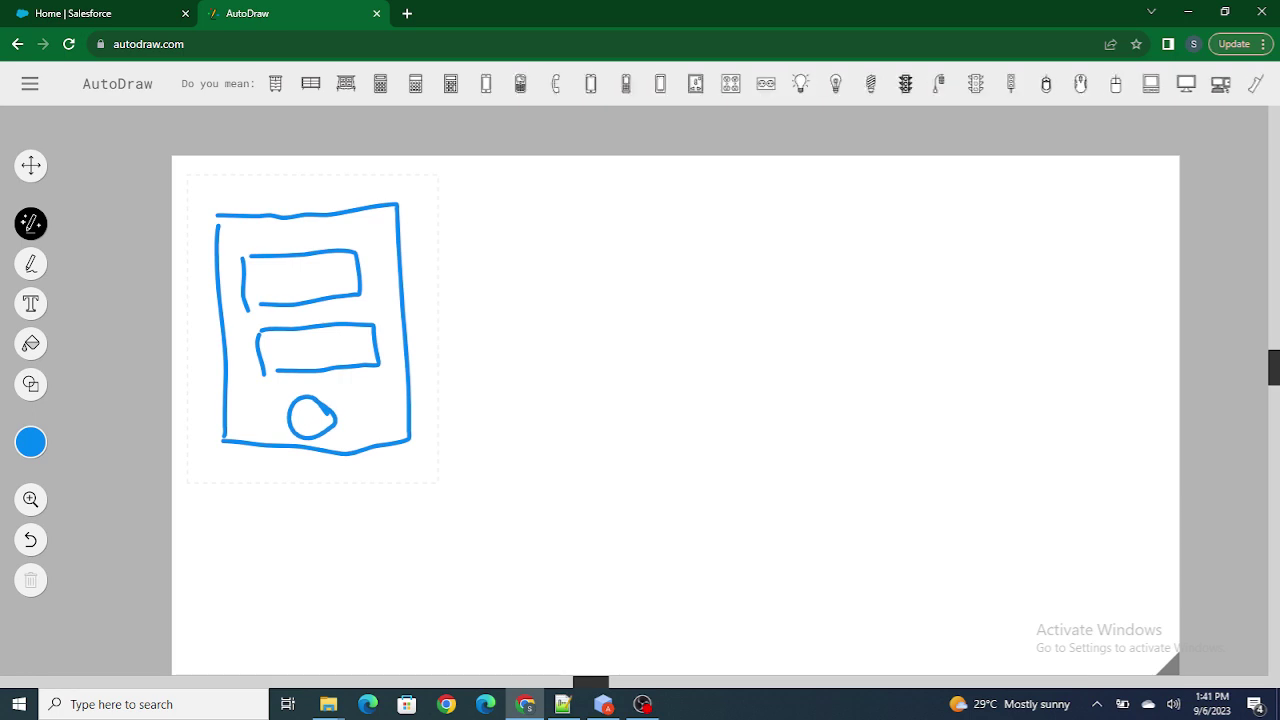
- Label the form's upper box N and its lower box P, and write HT beneath the form
mouse_move(198, 345)
left_mouse_down()
mouse_move(197, 395)
mouse_move(212, 342)
mouse_move(200, 370)
left_mouse_up()
mouse_move(194, 306)
left_mouse_down()
mouse_move(194, 270)
mouse_move(218, 246)
left_mouse_up()
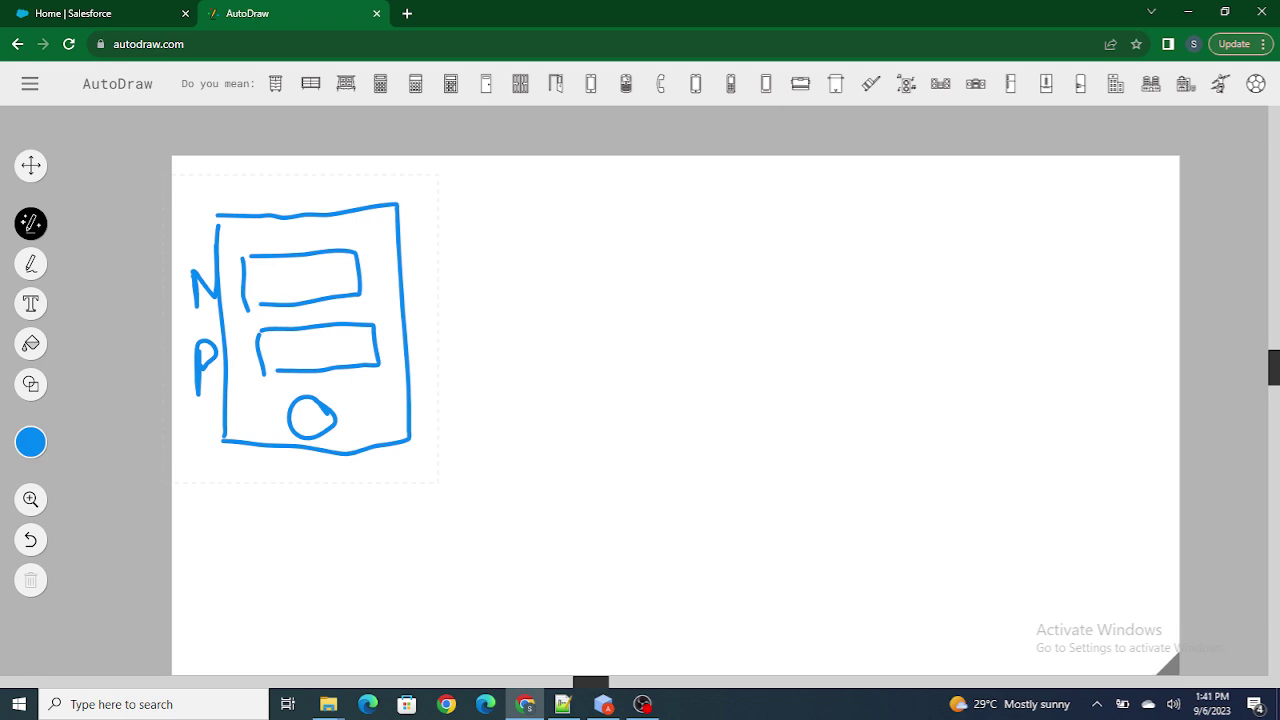
mouse_move(245, 467)
left_mouse_down()
mouse_move(245, 512)
mouse_move(294, 486)
mouse_move(296, 508)
mouse_move(355, 466)
mouse_move(333, 514)
left_mouse_up()
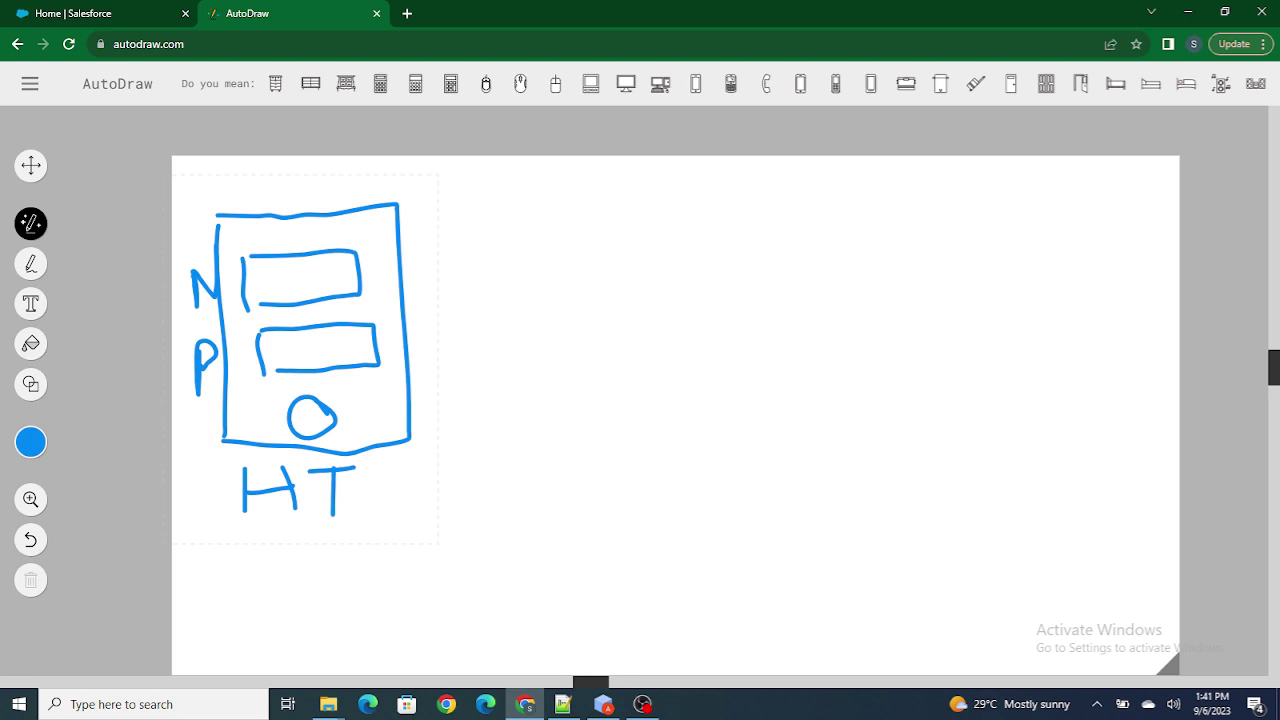
- Draw an arrow leading from the form to the letters JS and enclose the letters in a circle
mouse_move(410, 341)
left_mouse_down()
mouse_move(669, 309)
mouse_move(600, 347)
left_mouse_up()
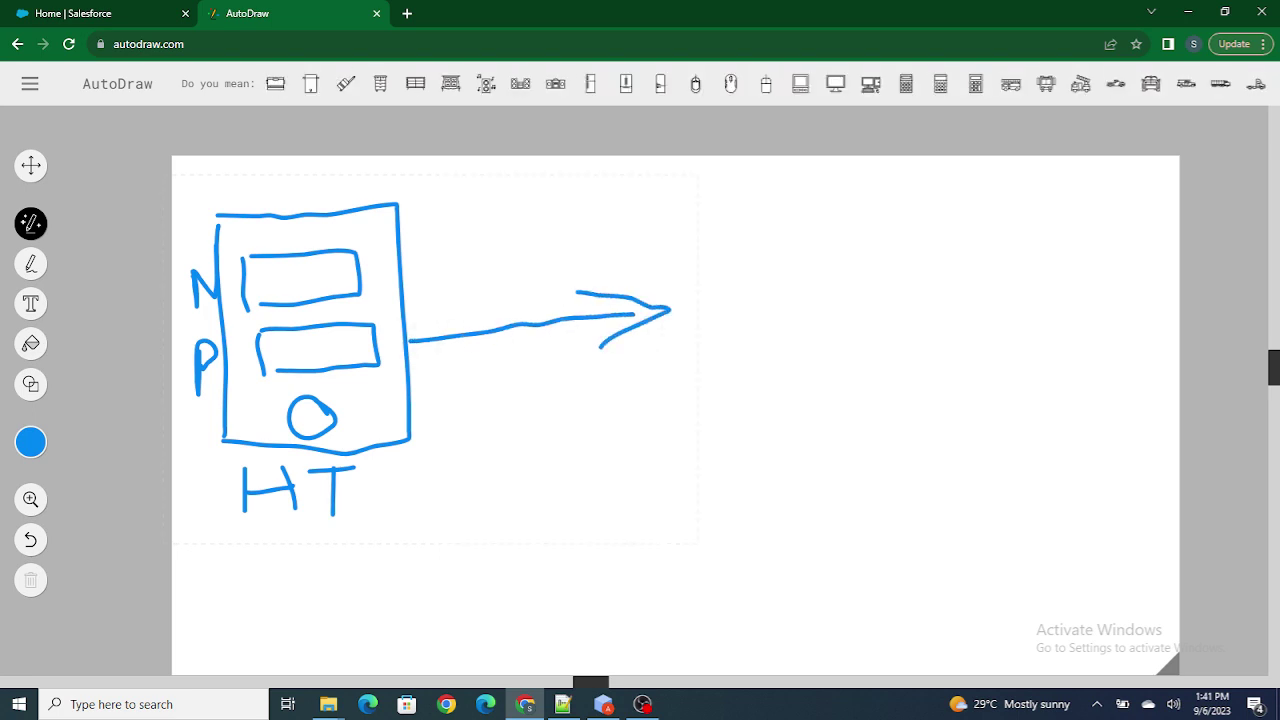
mouse_move(693, 272)
left_mouse_down()
mouse_move(774, 264)
mouse_move(682, 350)
left_mouse_up()
mouse_move(792, 285)
left_mouse_down()
mouse_move(764, 287)
mouse_move(764, 346)
left_mouse_up()
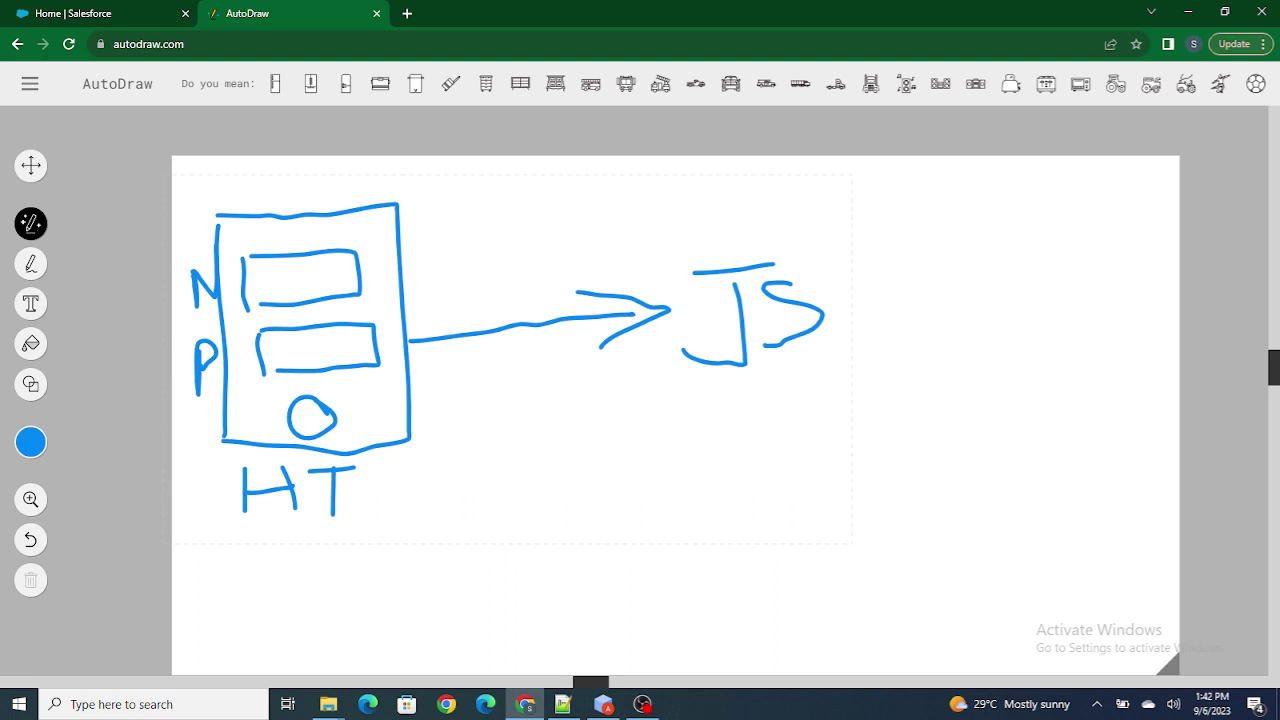
mouse_move(826, 243)
left_mouse_down()
mouse_move(758, 203)
mouse_move(755, 414)
mouse_move(812, 228)
left_mouse_up()
- Draw an arrow from the JS circle to a cloud shape and write SF inside the cloud
mouse_move(862, 314)
left_mouse_down()
mouse_move(1006, 313)
mouse_move(998, 336)
left_mouse_up()
mouse_move(1080, 368)
left_mouse_down()
mouse_move(1117, 219)
mouse_move(1190, 314)
mouse_move(1058, 376)
left_mouse_up()
mouse_move(1094, 318)
left_mouse_down()
mouse_move(1088, 370)
mouse_move(1120, 292)
mouse_move(1162, 280)
left_mouse_up()
left_click_drag(1128, 326, 1168, 312)
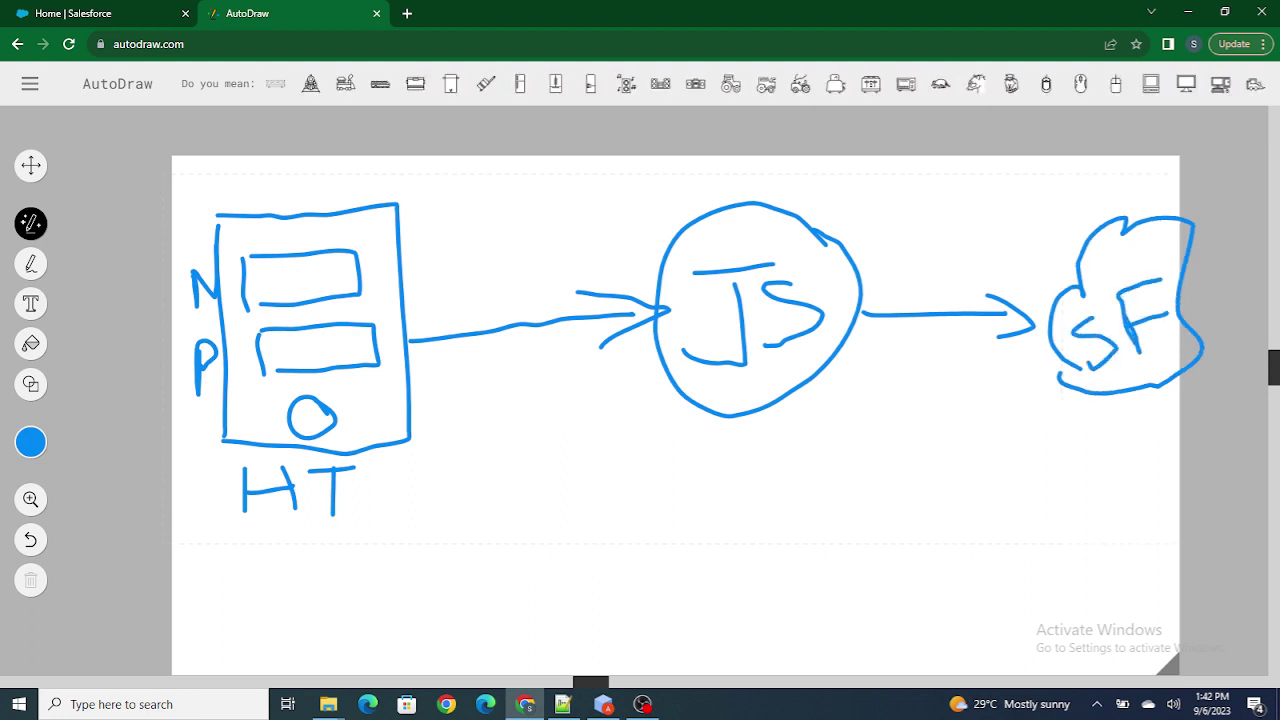
- Handwrite the label Apex beneath the SF cloud
left_click_drag(1020, 422, 1002, 498)
left_click_drag(1022, 420, 1060, 472)
mouse_move(1010, 480)
left_mouse_down()
mouse_move(1060, 468)
mouse_move(1084, 498)
left_mouse_up()
mouse_move(1086, 446)
left_mouse_down()
mouse_move(1088, 470)
mouse_move(1156, 462)
mouse_move(1184, 436)
mouse_move(1138, 487)
left_mouse_up()
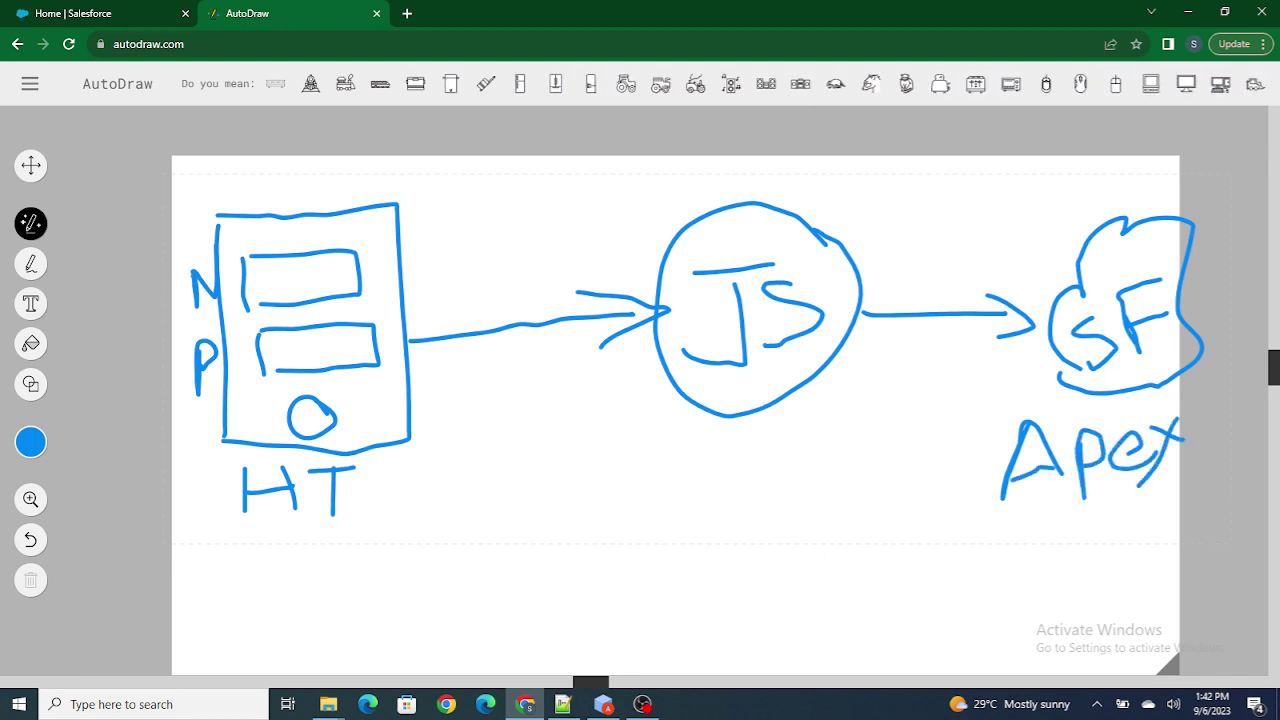